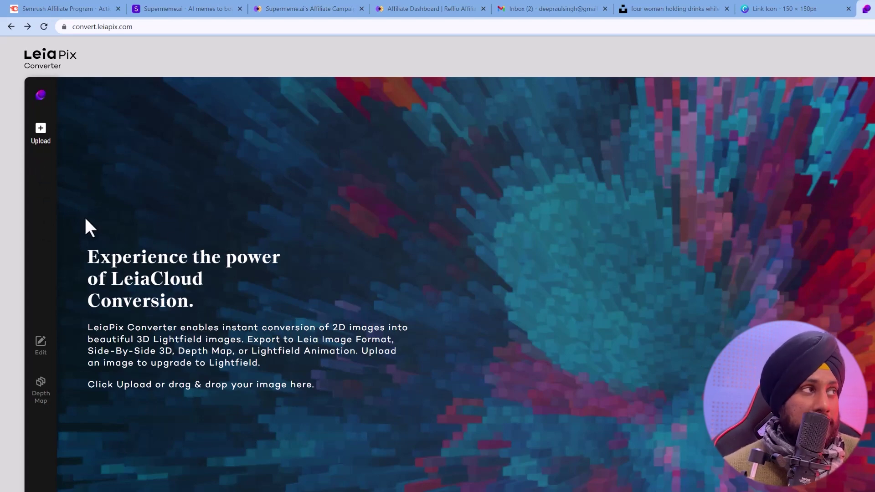
- Upload the image gray-01htj6kYvlo-unsplash.jpg from the Downloads folder for 3D conversion
left_click(45, 141)
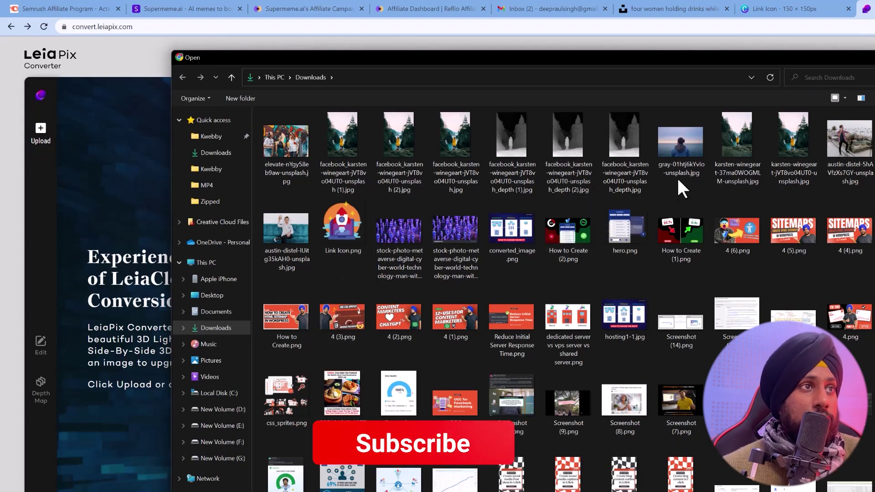
double_click(677, 158)
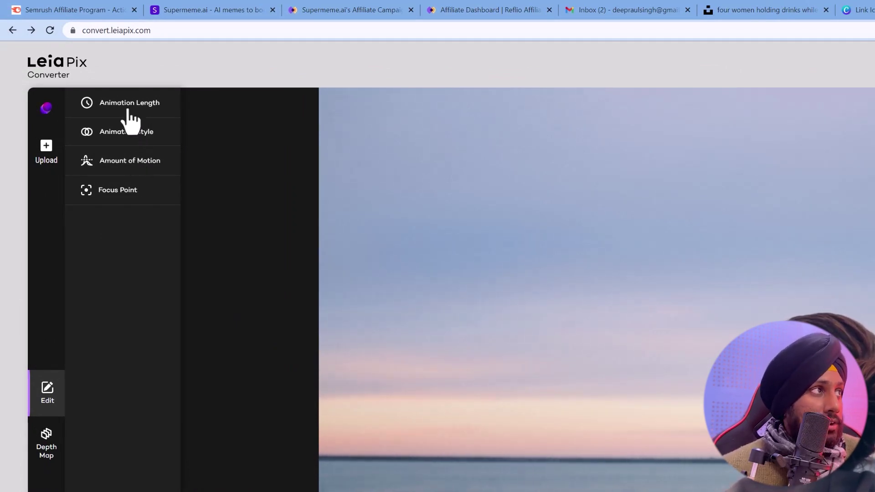
- Try a 6-second animation length on the seaside photo and settle on 2 seconds
left_click(128, 111)
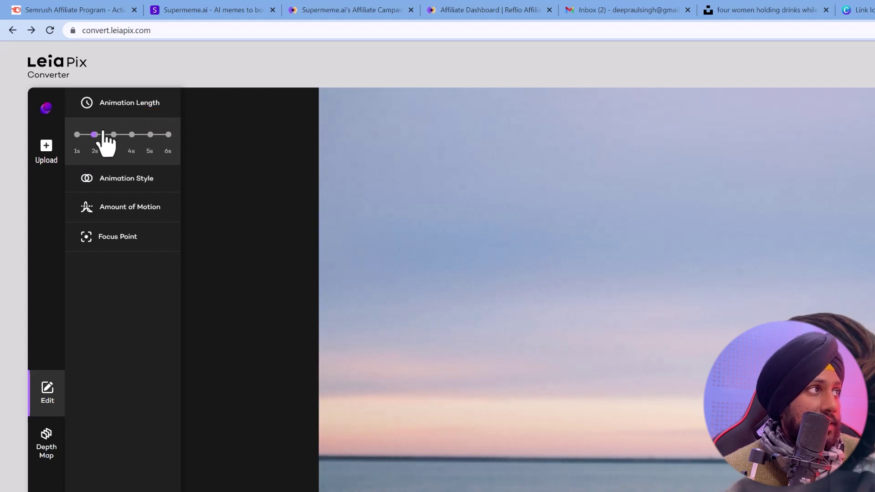
left_click(167, 134)
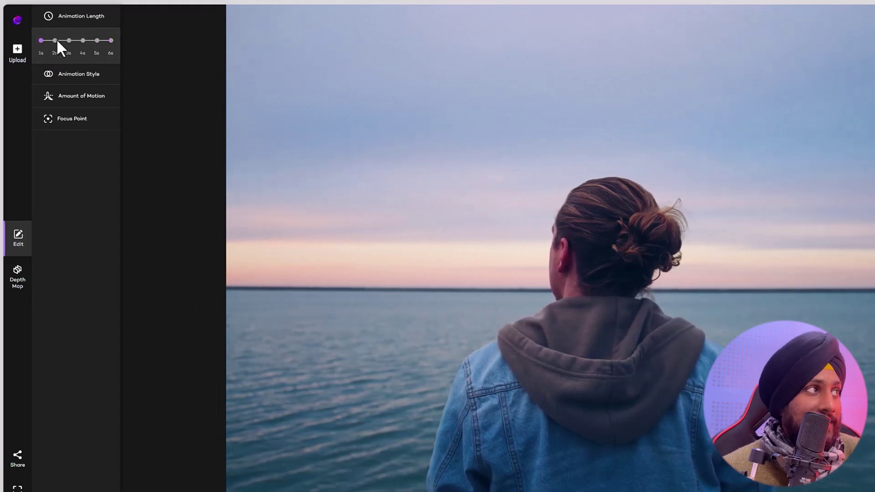
left_click(54, 40)
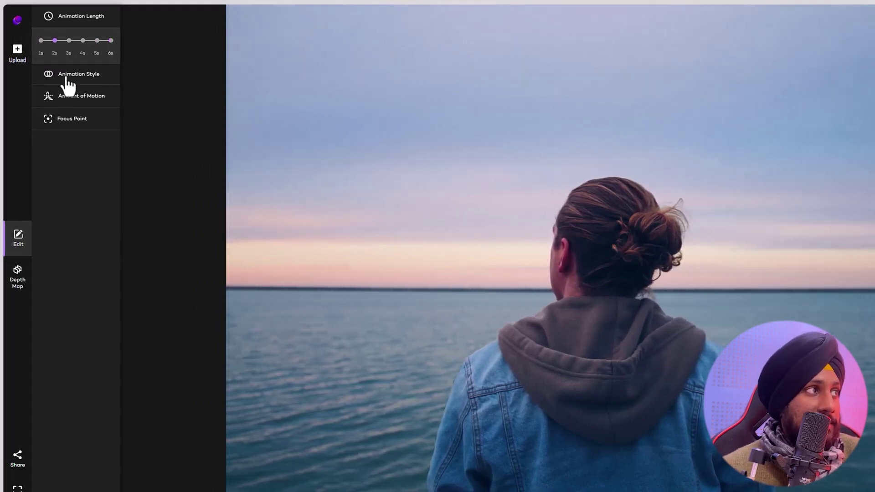
- Try the Wide Circle, Circle and Tall Circle animation styles, and choose Vertical
left_click(66, 82)
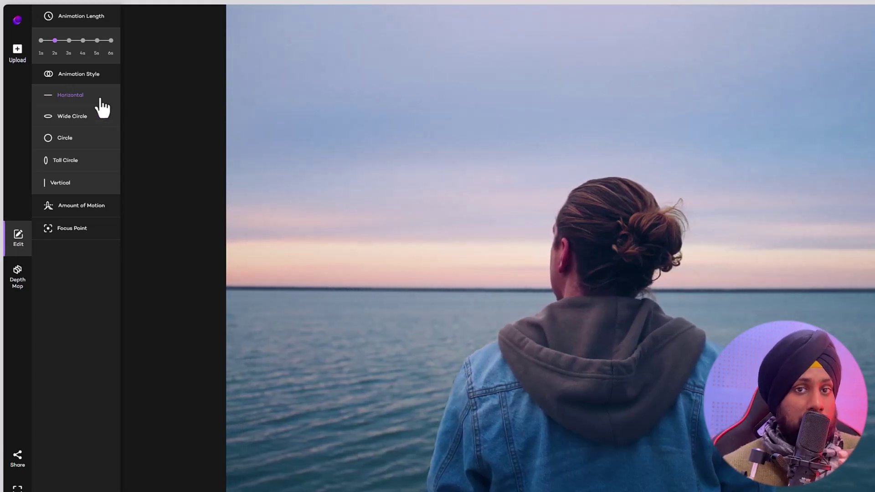
left_click(89, 118)
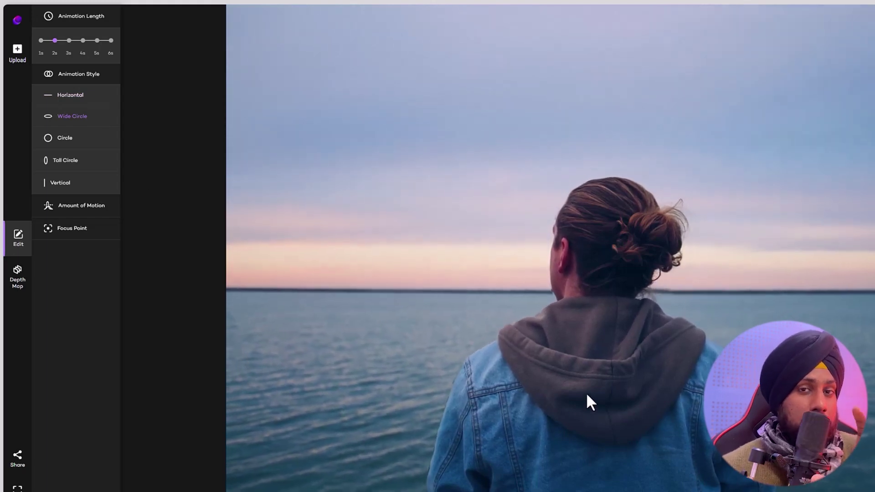
left_click(63, 141)
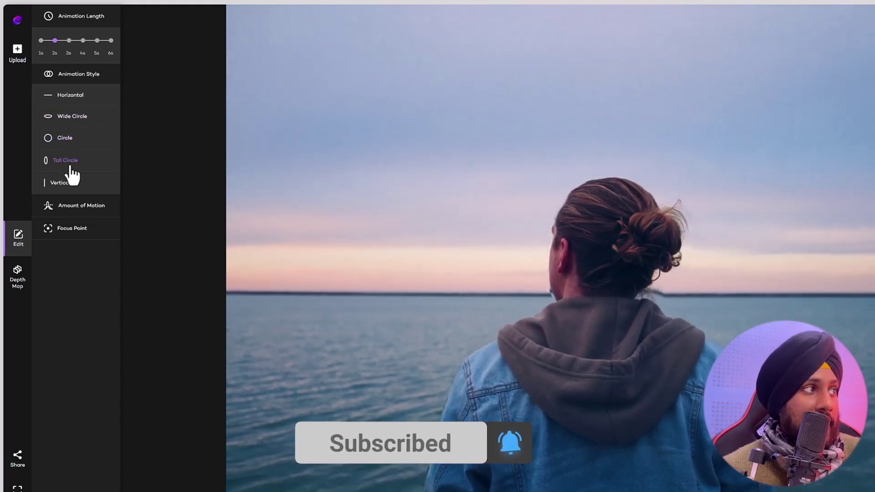
left_click(70, 172)
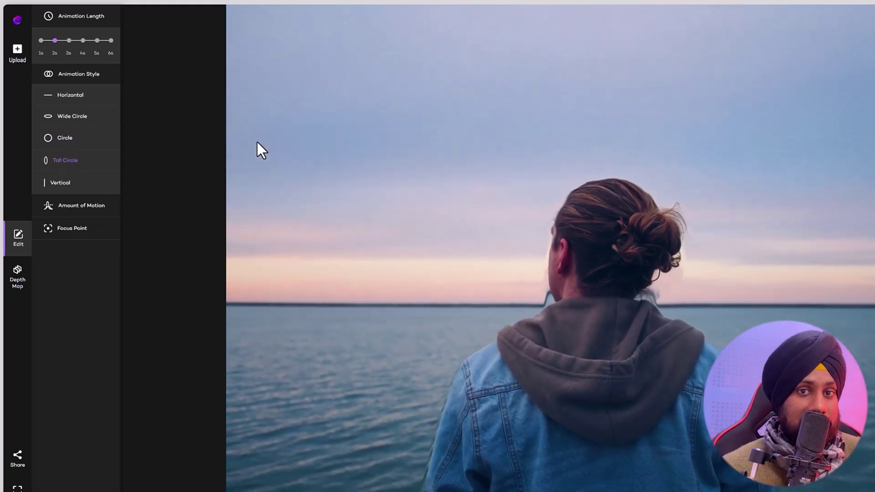
left_click(72, 184)
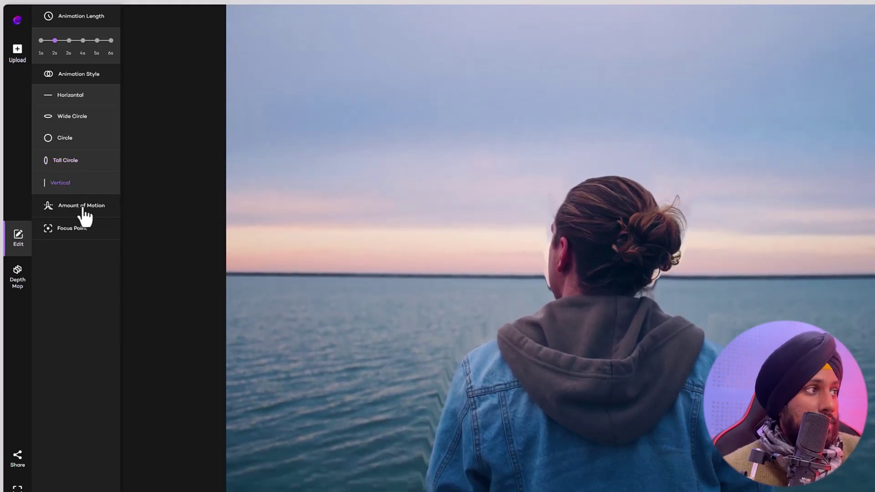
- Set the amount of motion to Less and the focus point to Center
left_click(82, 208)
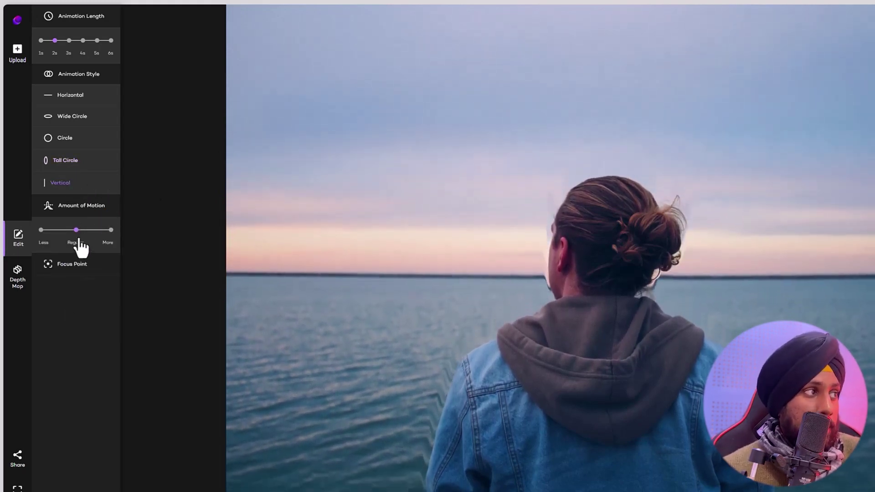
left_click(110, 230)
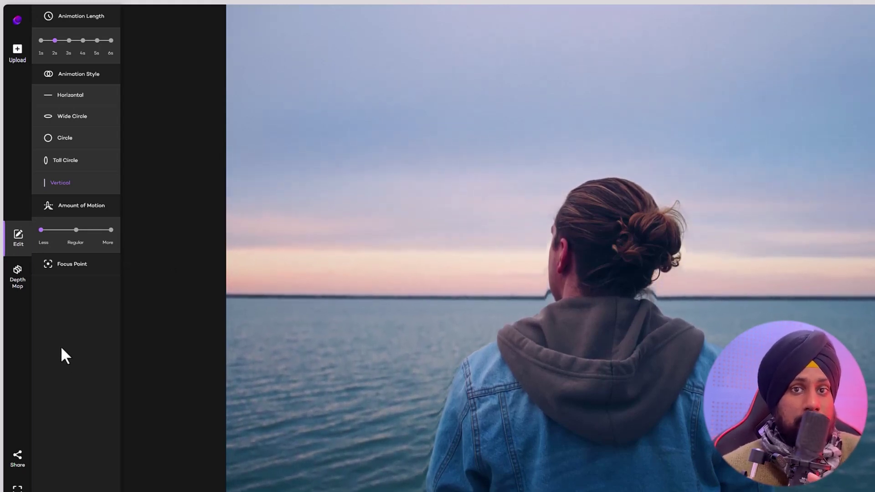
left_click(85, 266)
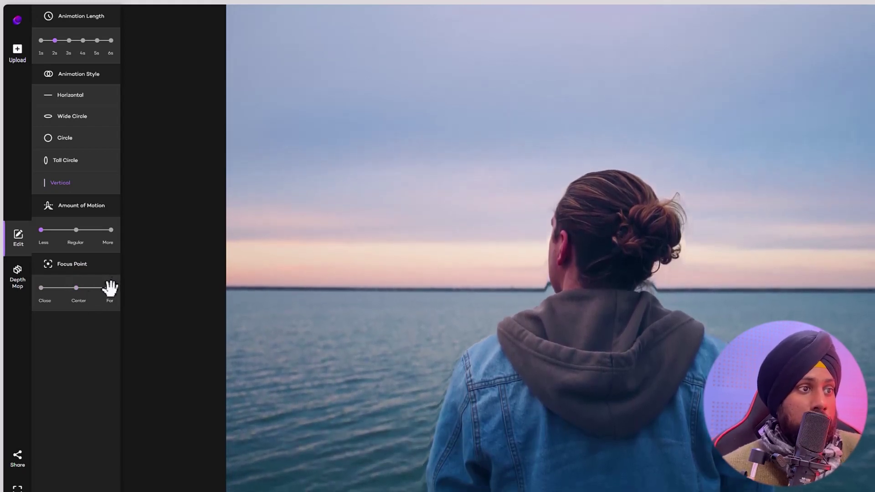
left_click(41, 288)
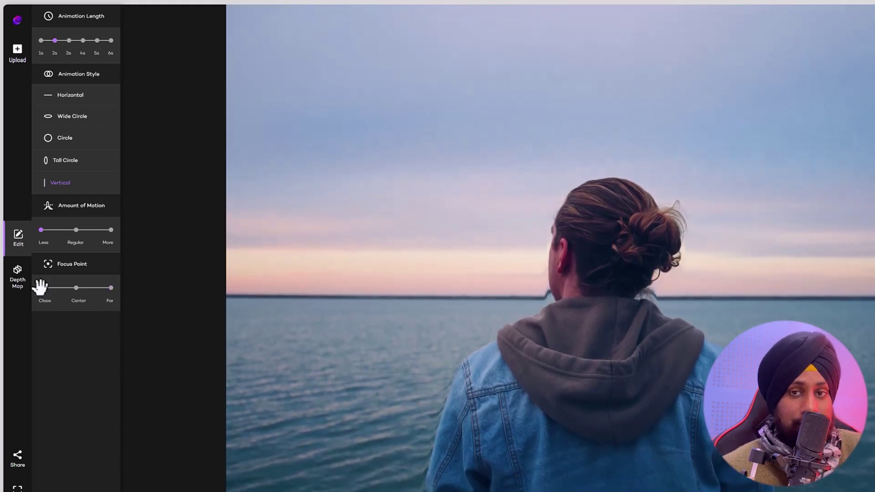
left_click(76, 288)
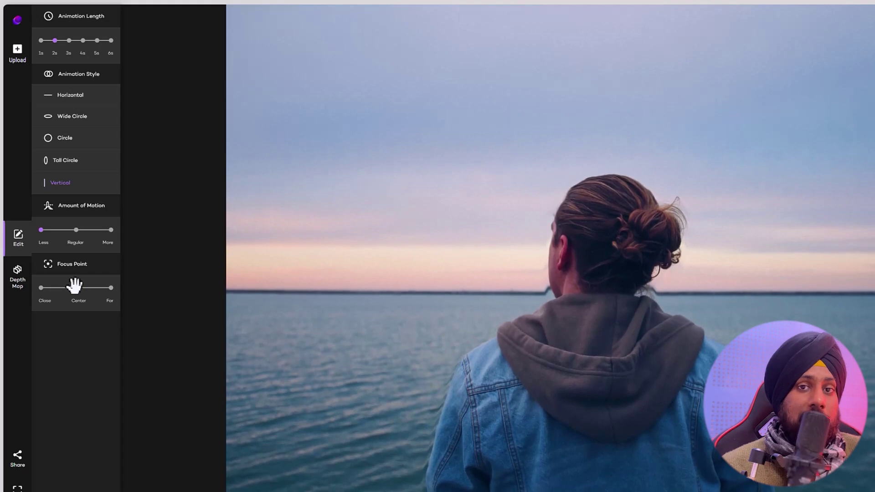
- Upload elevate-nYgy58eb9aw-unsplash.jpg and animate it in the Horizontal style with a 3-second length
left_click(17, 57)
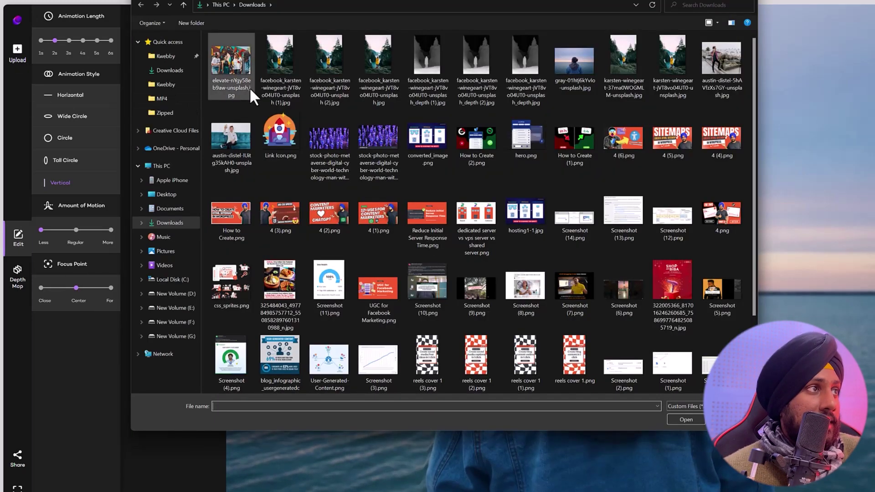
double_click(247, 57)
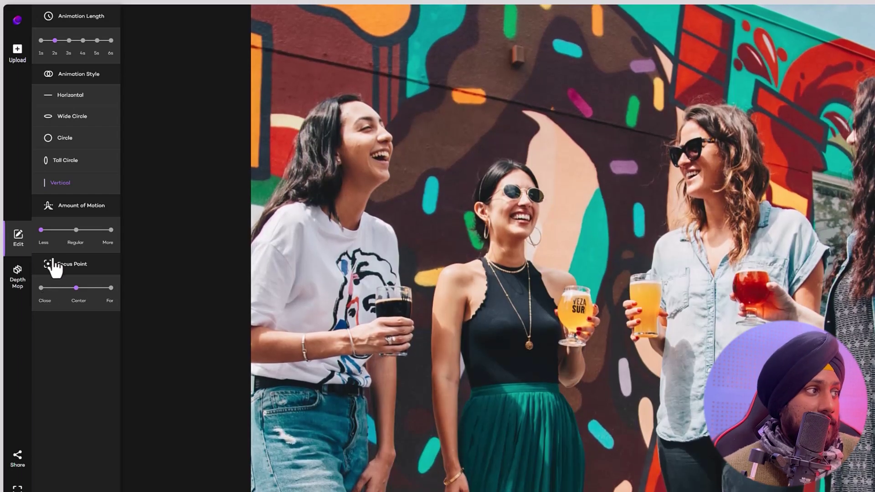
left_click(75, 96)
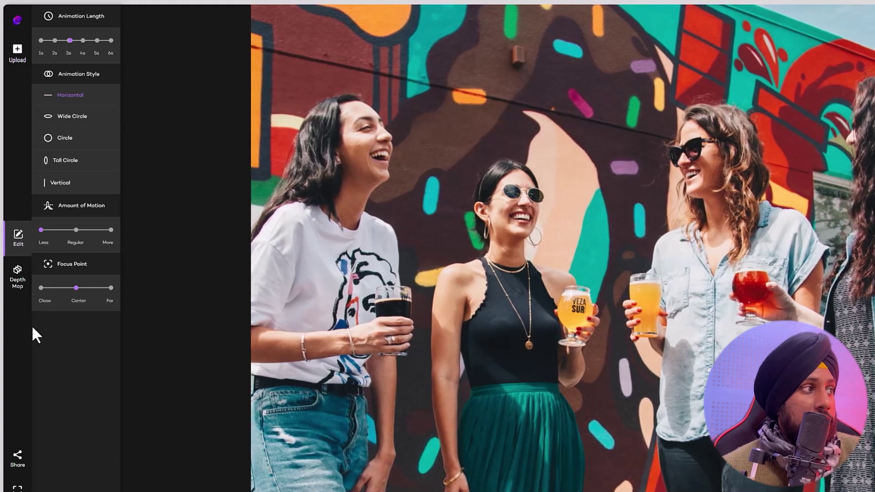
- In the depth map, set the brush to Far with increased opacity and paint over the woman in the black top and green skirt
left_click(17, 292)
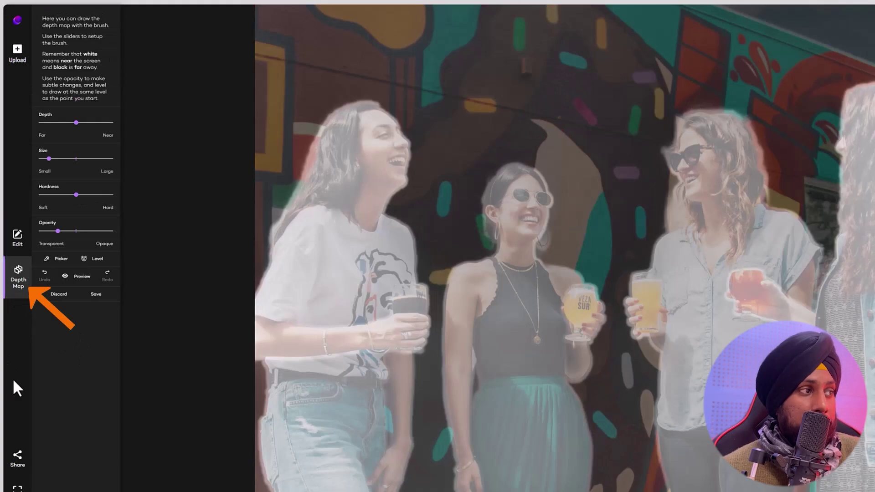
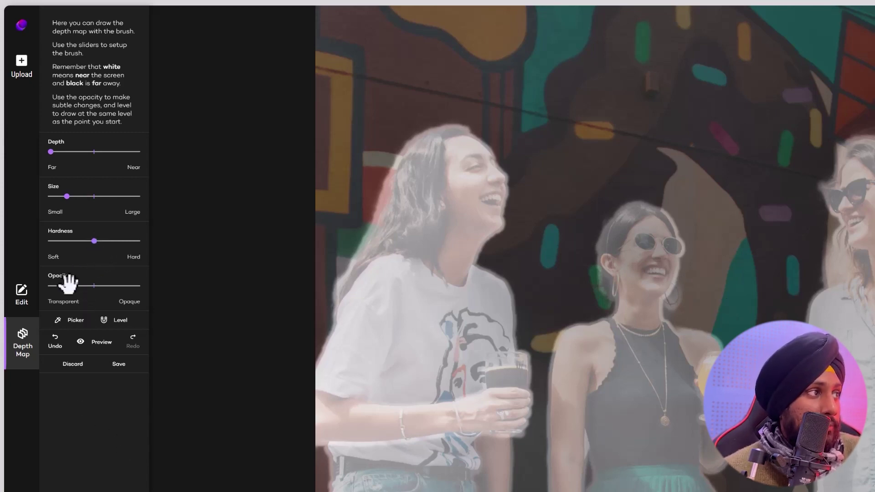
left_click_drag(72, 286, 120, 286)
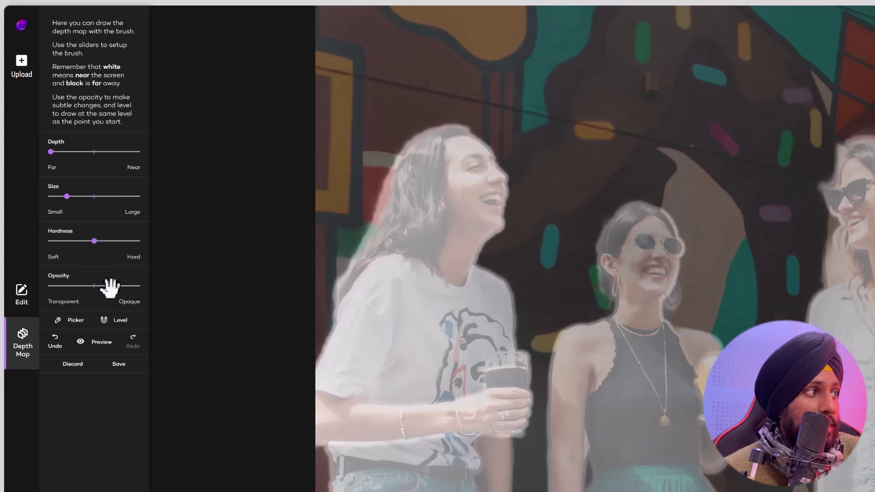
left_click_drag(609, 280, 637, 250)
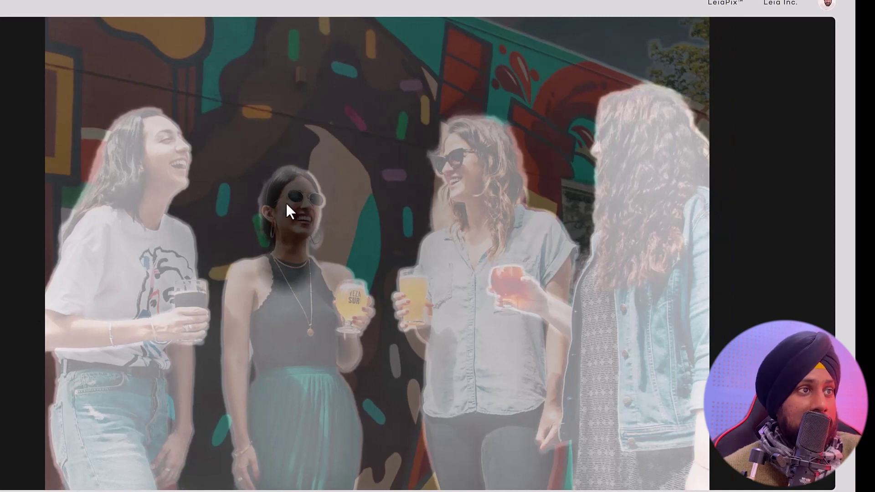
left_click_drag(302, 198, 307, 300)
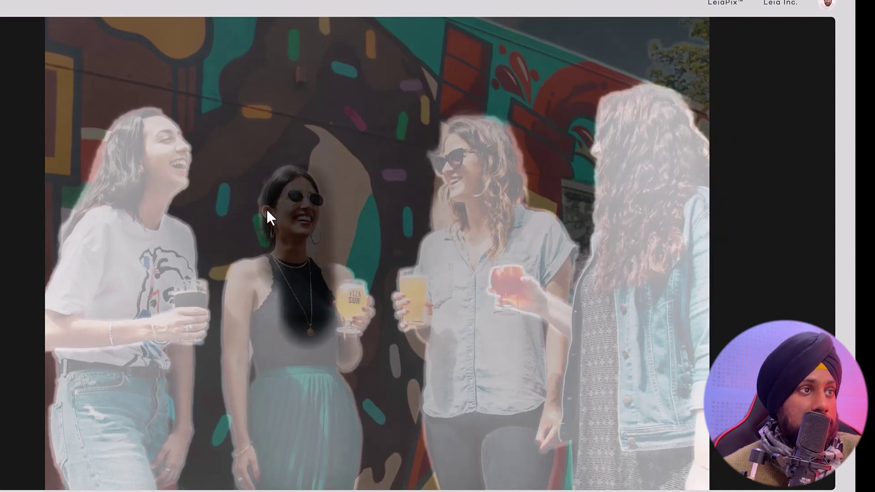
left_click_drag(266, 208, 229, 332)
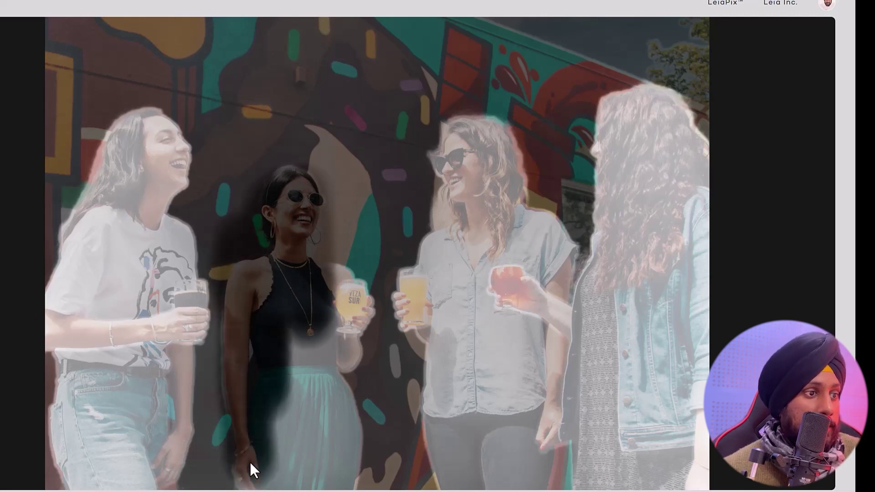
mouse_move(250, 461)
left_mouse_down()
mouse_move(278, 479)
mouse_move(336, 484)
mouse_move(354, 304)
left_mouse_up()
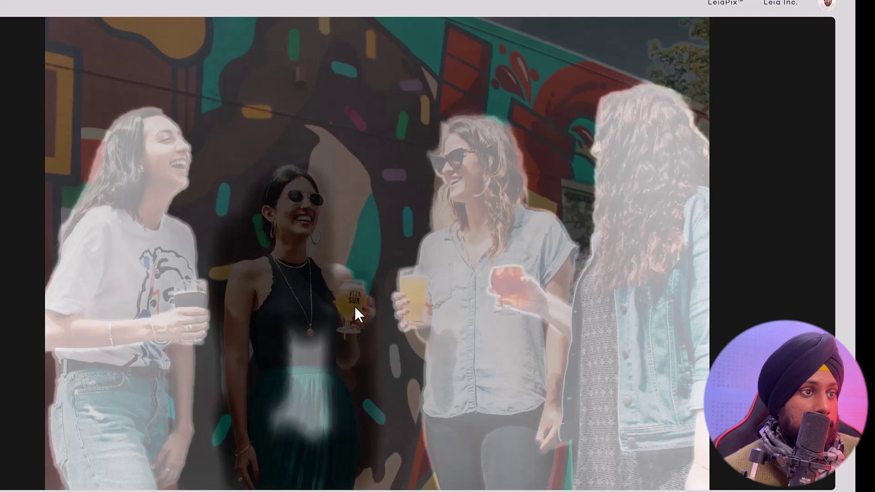
mouse_move(308, 368)
left_mouse_down()
mouse_move(291, 365)
mouse_move(293, 447)
mouse_move(307, 397)
left_mouse_up()
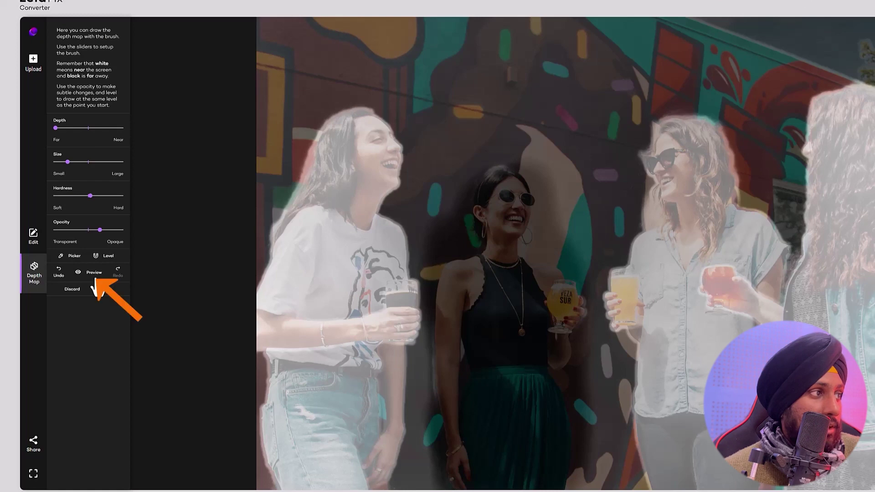
- Preview the animation with the painted depth map and save the depth changes
left_click(96, 279)
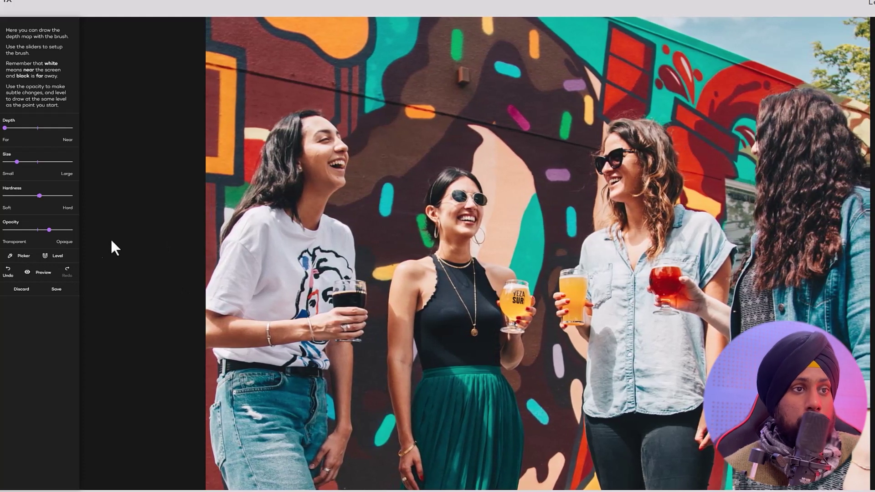
left_click(56, 289)
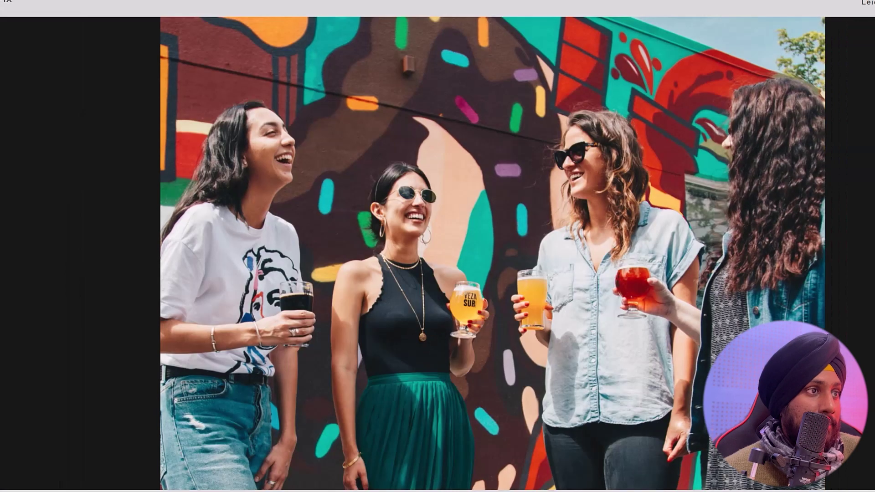
- Reopen the depth map, repaint the woman in the black top as far away, and preview the result
left_click(45, 270)
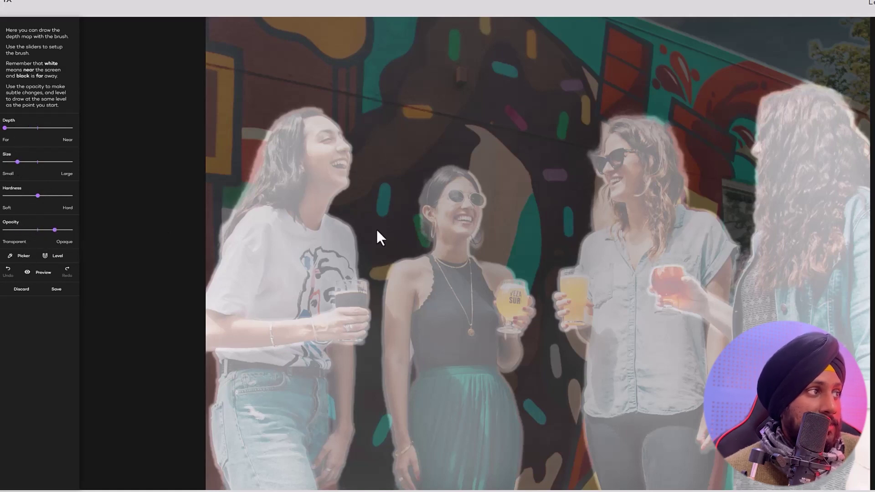
mouse_move(452, 223)
left_mouse_down()
mouse_move(457, 376)
mouse_move(469, 415)
mouse_move(490, 383)
left_mouse_up()
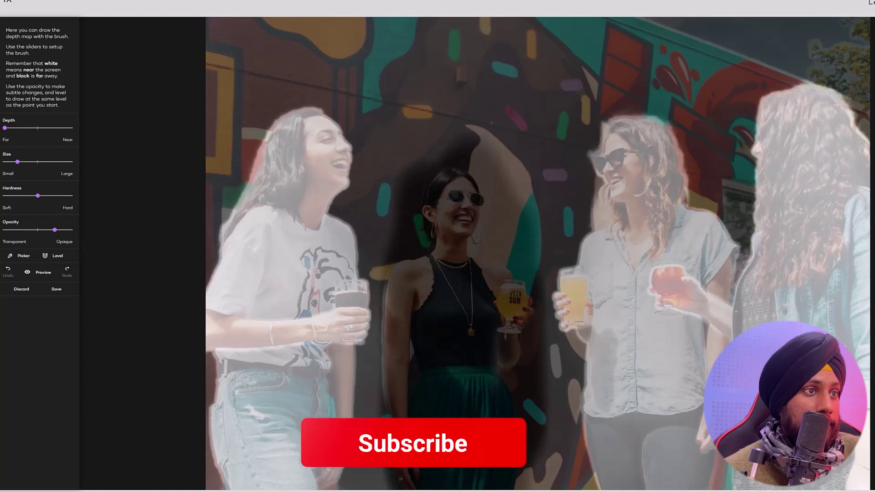
left_click(43, 273)
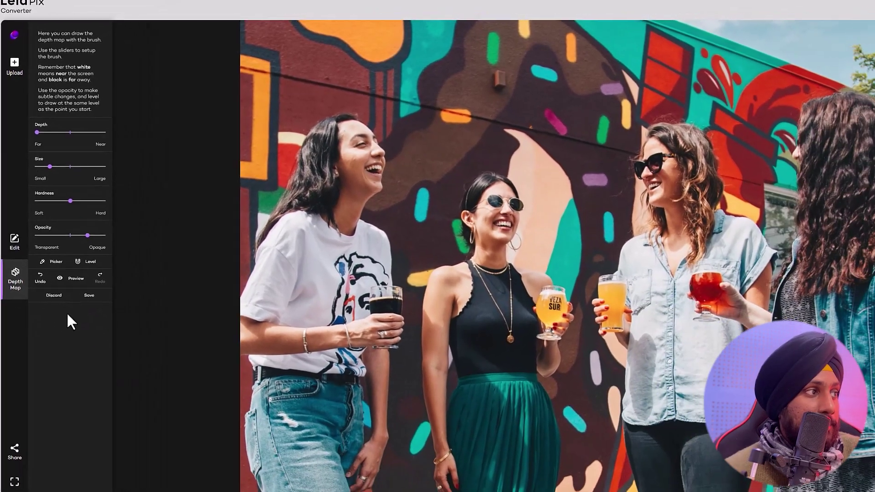
- Show the grayscale depth map and dab the curly-haired woman's head with the brush depth at Near
left_click(112, 347)
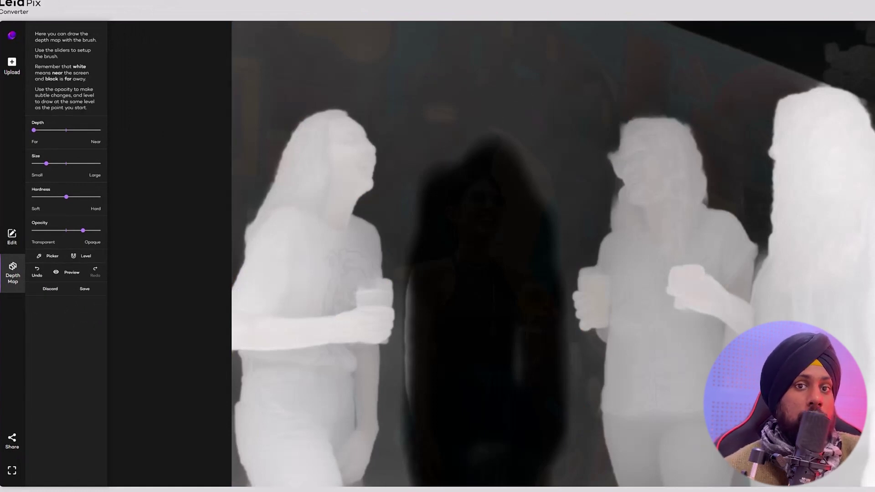
left_click(830, 148)
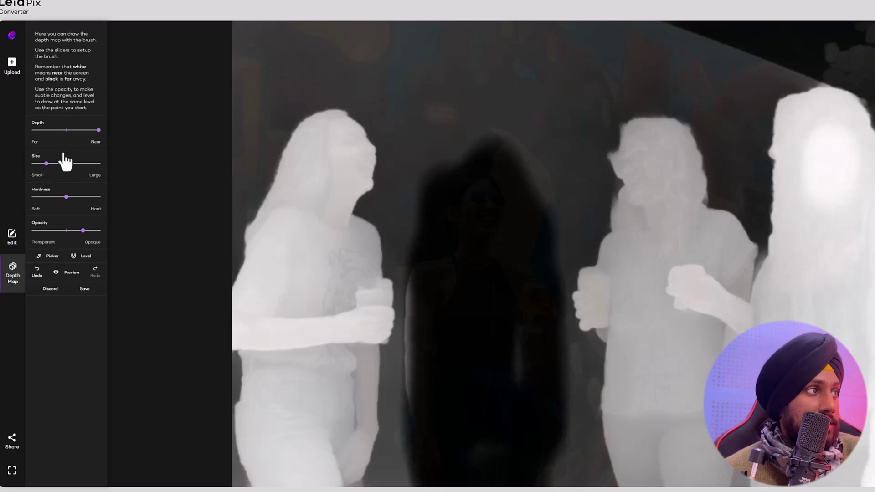
- Set the brush depth to Far and paint over the head and much of the body of the woman in the denim shirt
left_click_drag(42, 130, 26, 128)
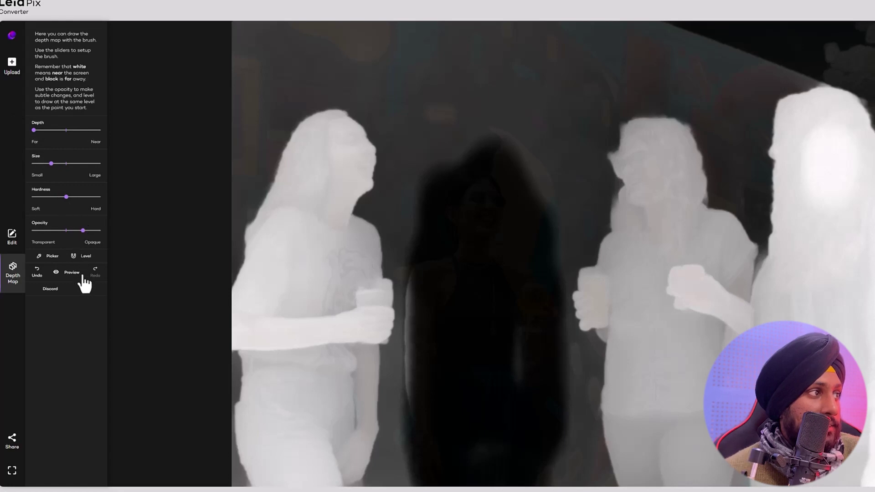
mouse_move(685, 122)
left_mouse_down()
mouse_move(655, 129)
mouse_move(662, 142)
mouse_move(644, 136)
mouse_move(693, 158)
mouse_move(668, 208)
mouse_move(619, 225)
left_mouse_up()
mouse_move(606, 261)
left_mouse_down()
mouse_move(619, 431)
mouse_move(693, 360)
left_mouse_up()
- With a smaller brush, paint the rest of the denim-shirt woman as far around the outstretched hand, and preview the animation
left_click_drag(50, 163, 39, 163)
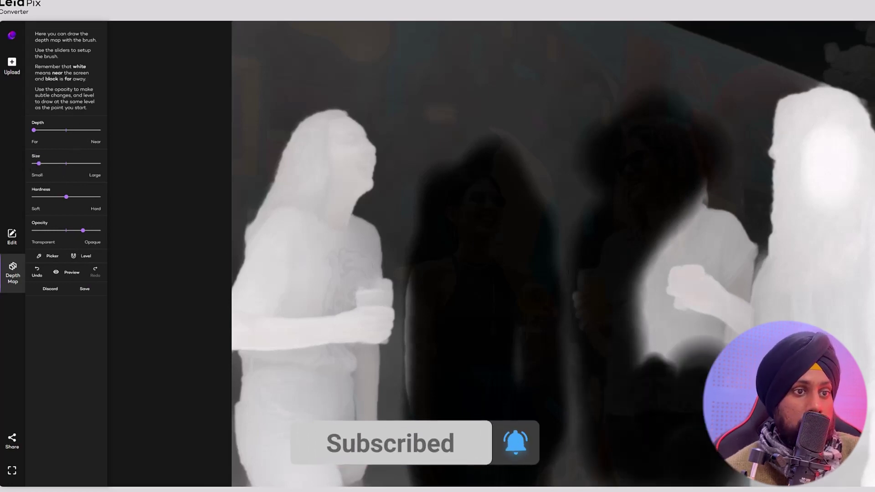
mouse_move(736, 357)
left_mouse_down()
mouse_move(635, 338)
mouse_move(660, 370)
mouse_move(697, 374)
left_mouse_up()
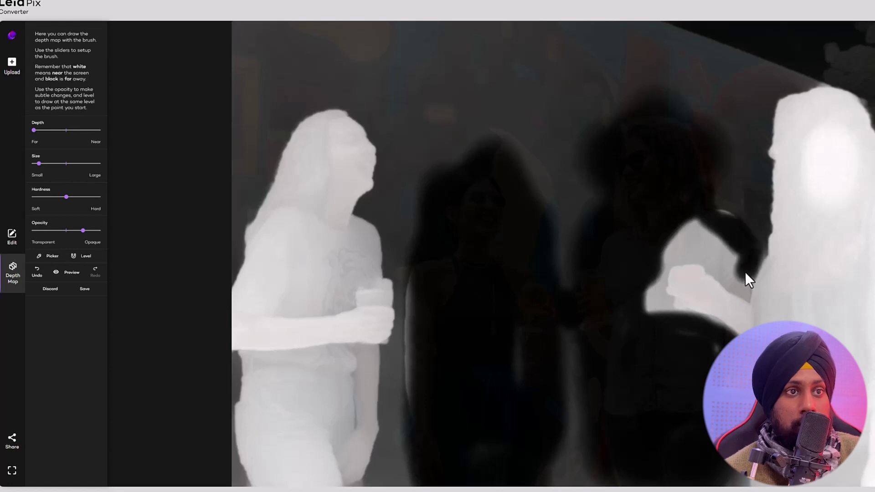
left_click_drag(745, 272, 694, 229)
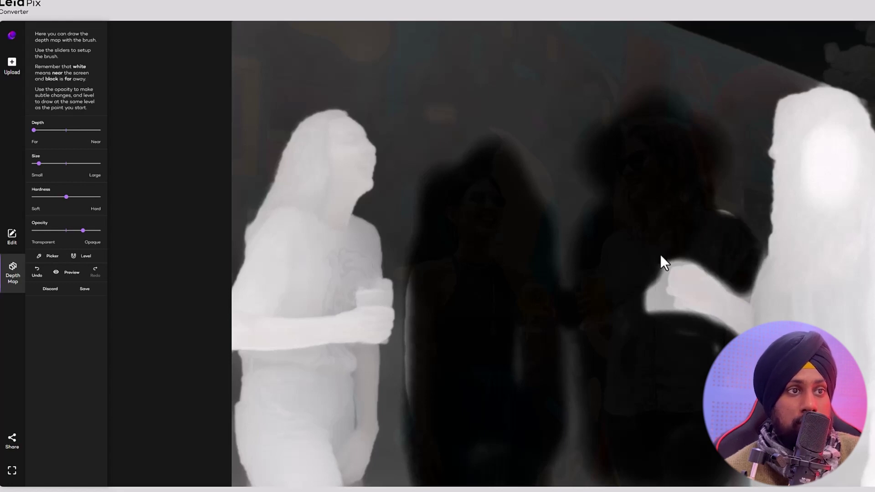
left_click_drag(654, 276, 664, 327)
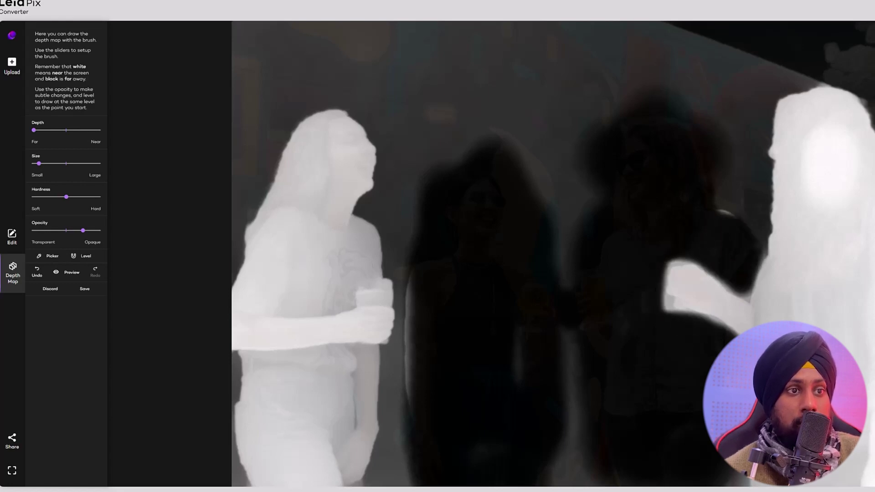
left_click_drag(722, 319, 614, 328)
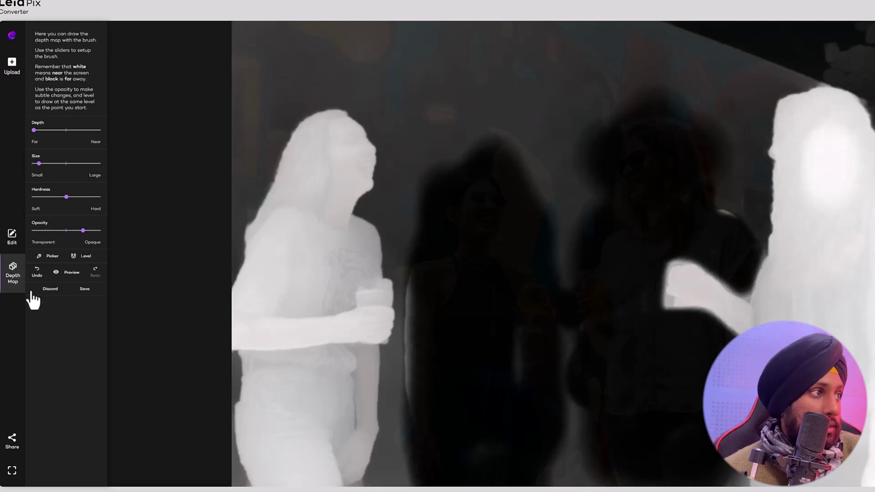
left_click(72, 279)
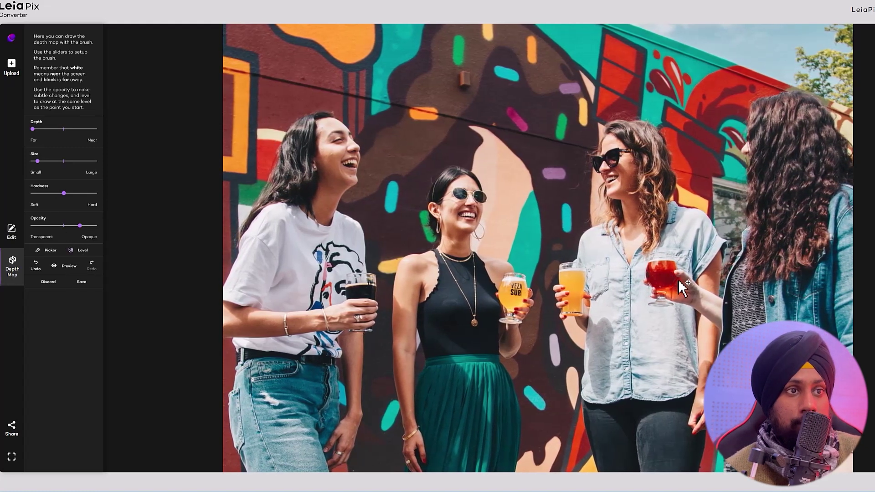
- Undo the last stroke and use the Picker to sample the brush depth from the forearm holding the red drink
left_click(673, 276)
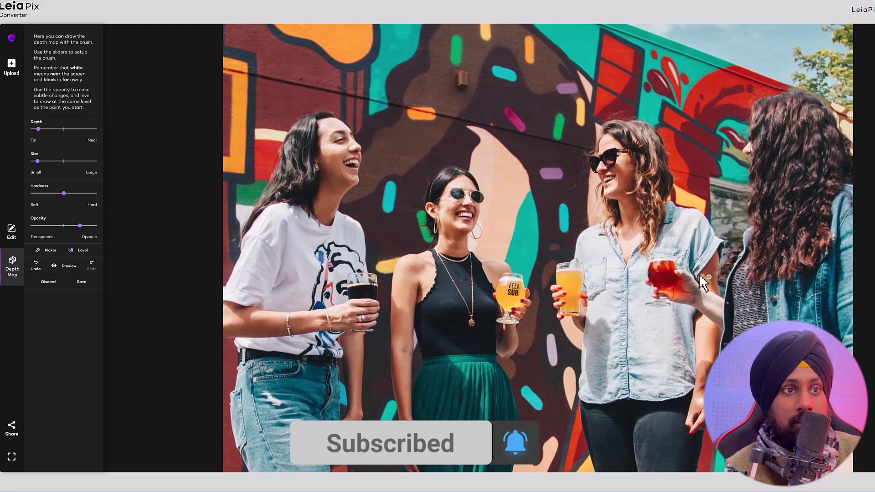
left_click(718, 303)
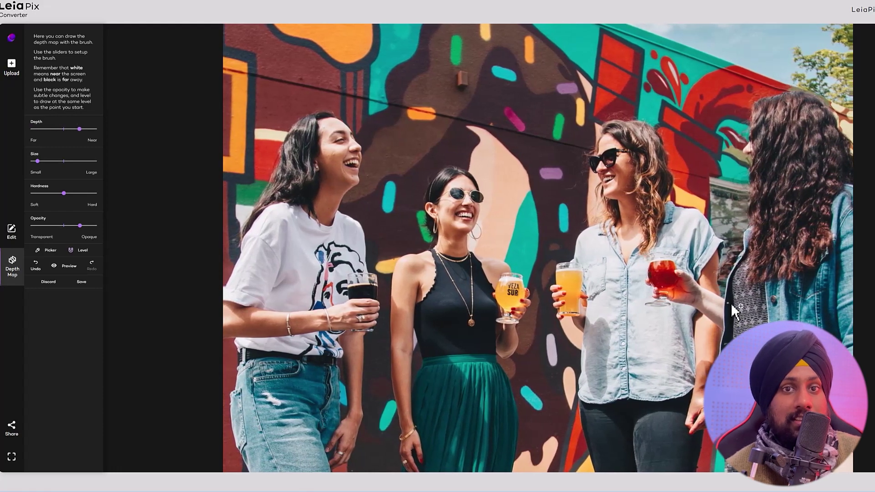
left_click(37, 268)
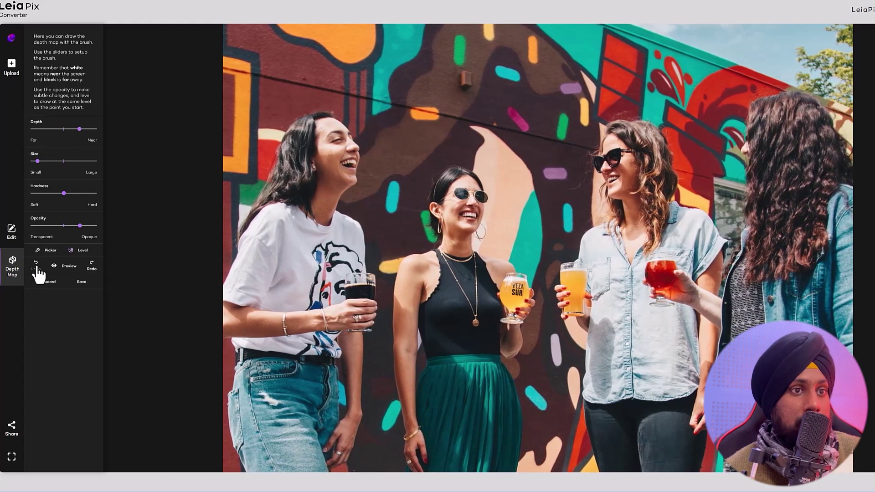
left_click(50, 250)
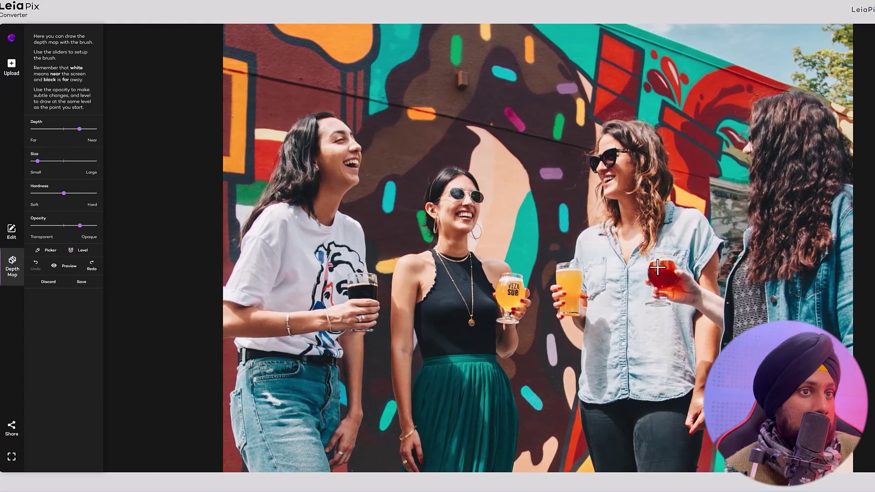
left_click(718, 296)
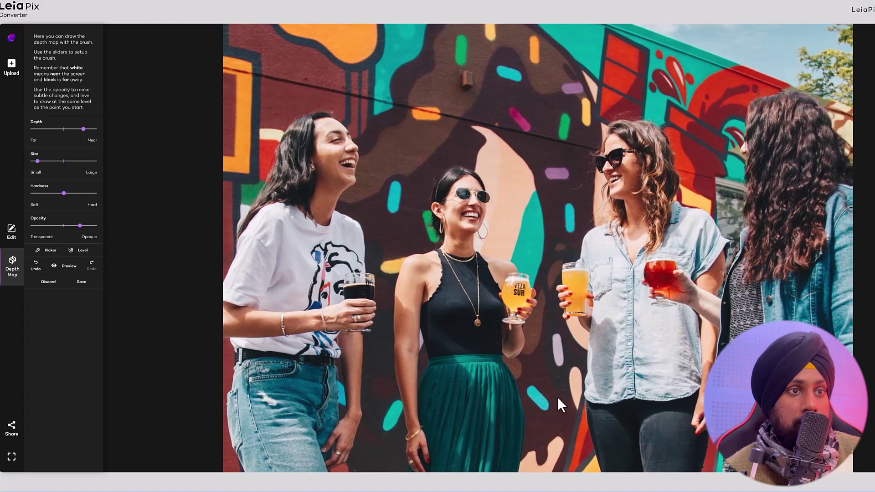
- Paint the sampled depth near the outstretched hand and onto the curly-haired woman's hair, and undo the last stroke
left_click_drag(718, 296, 708, 242)
left_click(775, 203)
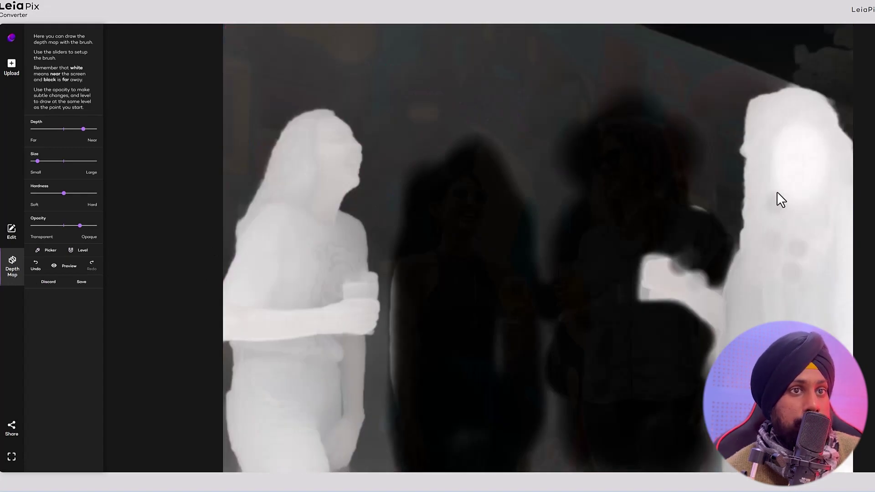
left_click(781, 176)
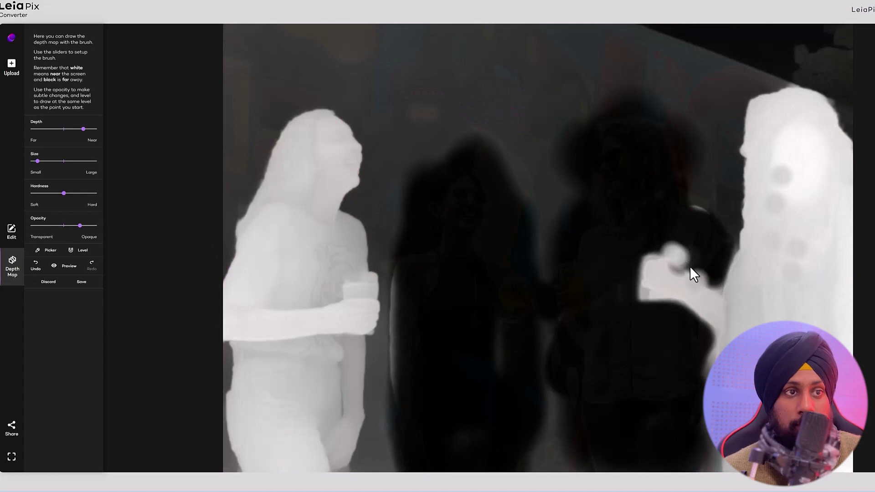
key("ctrl+z")
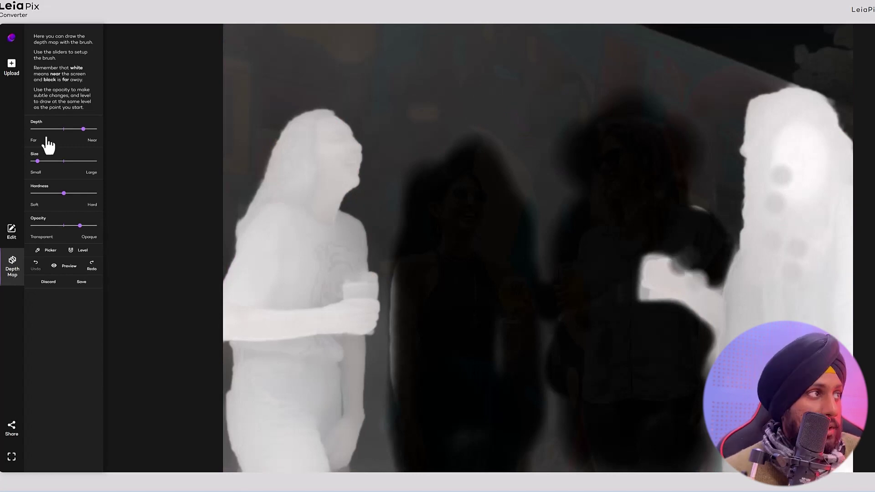
- Set the brush depth back to Far, clean up the edge above the outstretched forearm, and preview the animation
left_click_drag(41, 129, 36, 127)
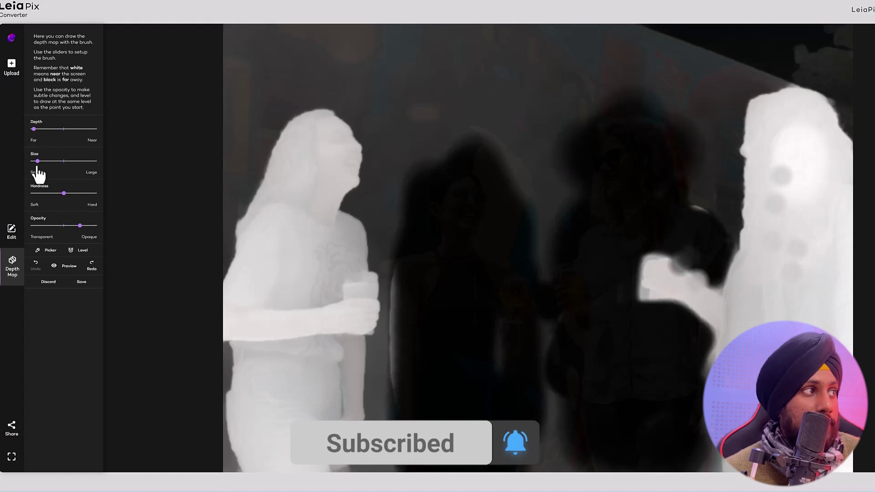
left_click_drag(702, 272, 705, 277)
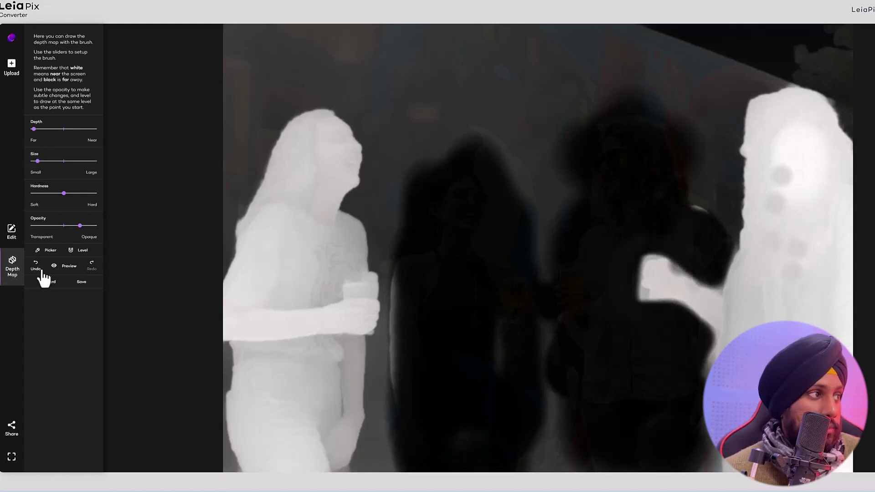
left_click(66, 268)
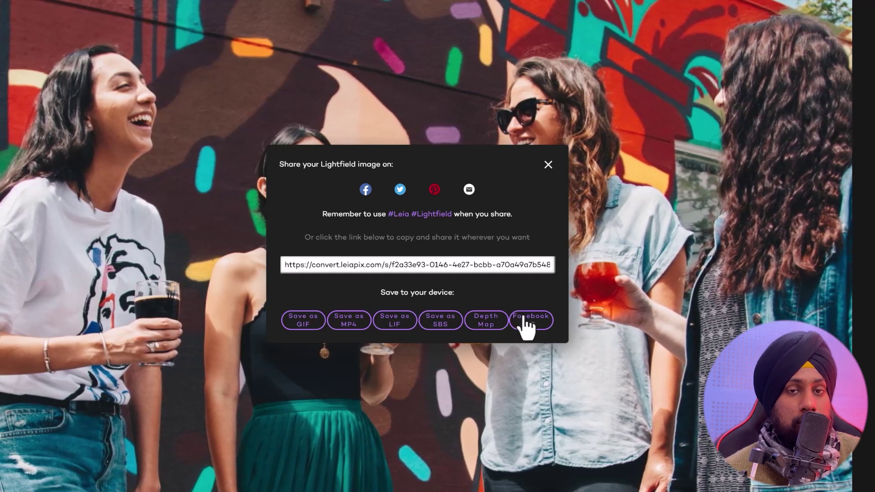
- Review the Facebook 3D saving instructions and the Facebook share window, closing it without posting
left_click(524, 321)
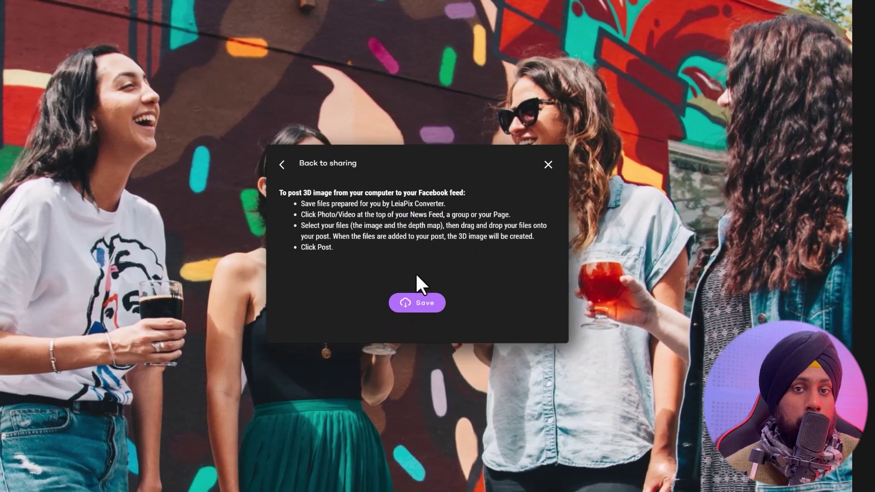
left_click(282, 165)
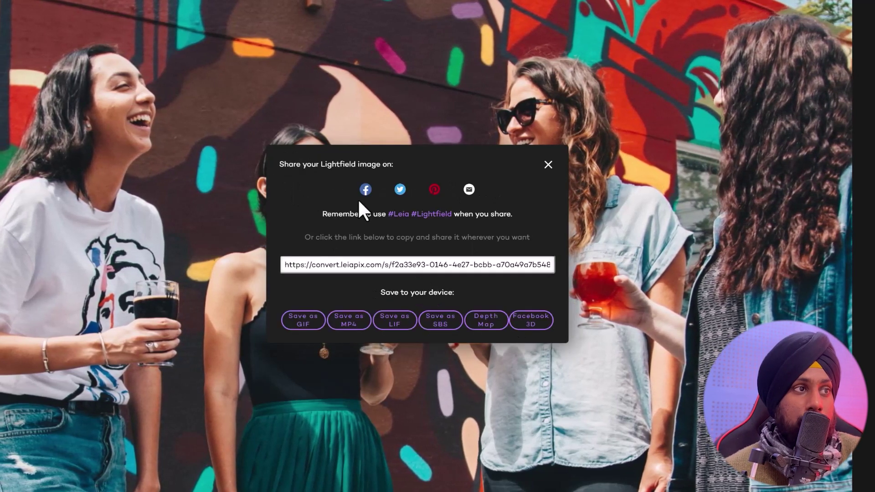
left_click(366, 189)
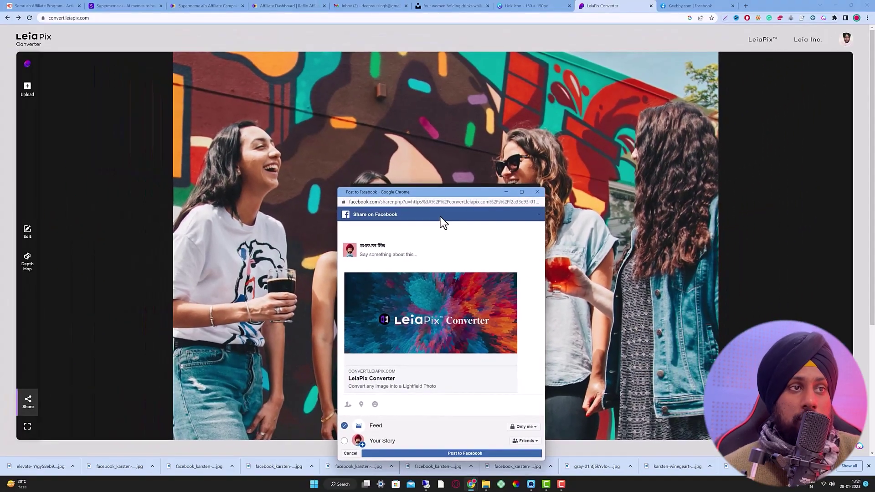
left_click(537, 192)
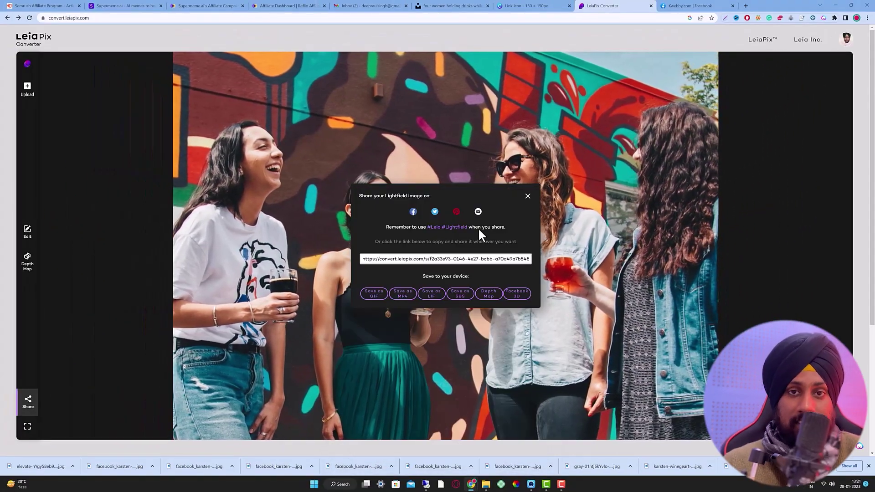